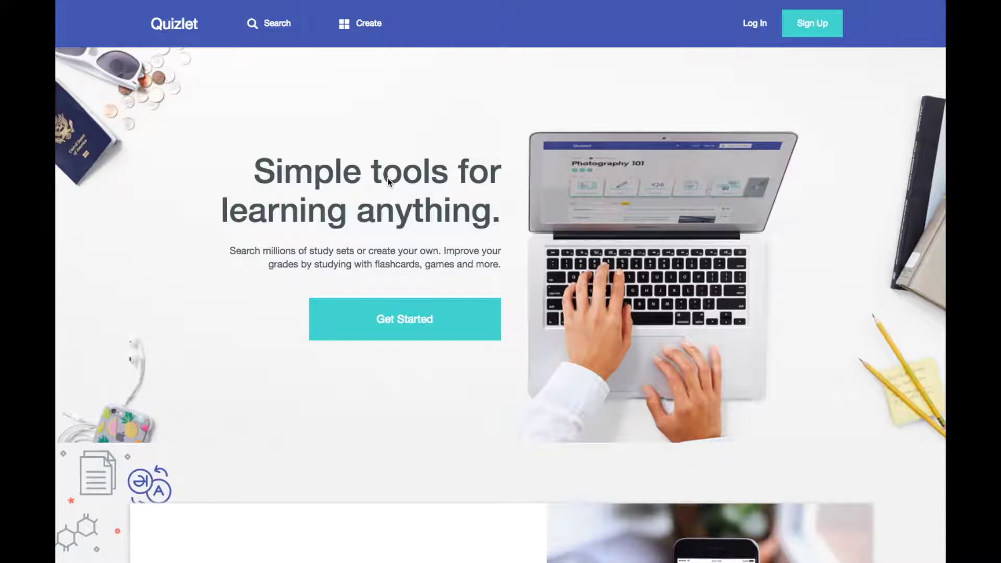
Scroll up and down through the homepage's study sets
scroll(388, 181, "down", 5)
scroll(388, 181, "up", 5)
scroll(387, 177, "down", 15)
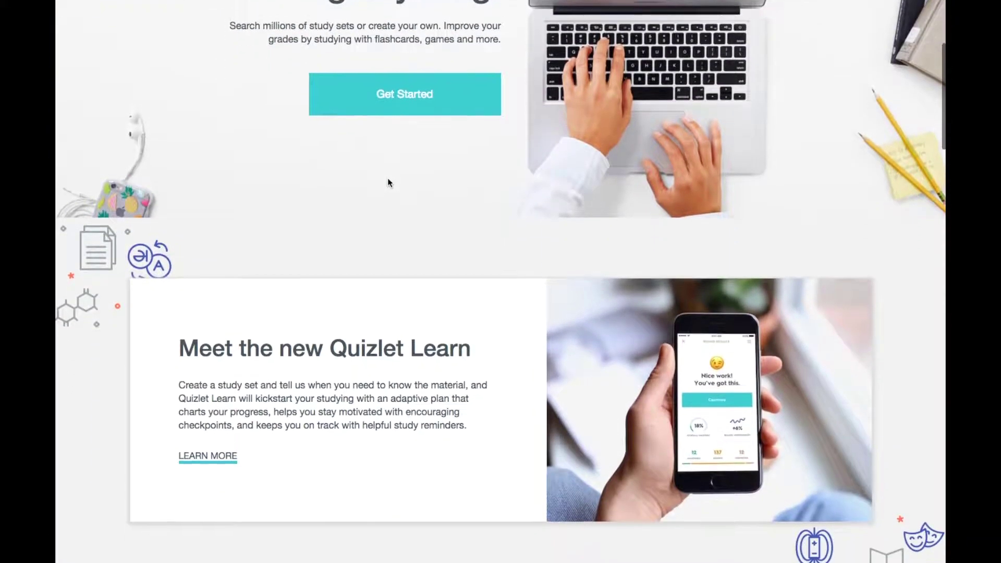
scroll(388, 183, "down", 15)
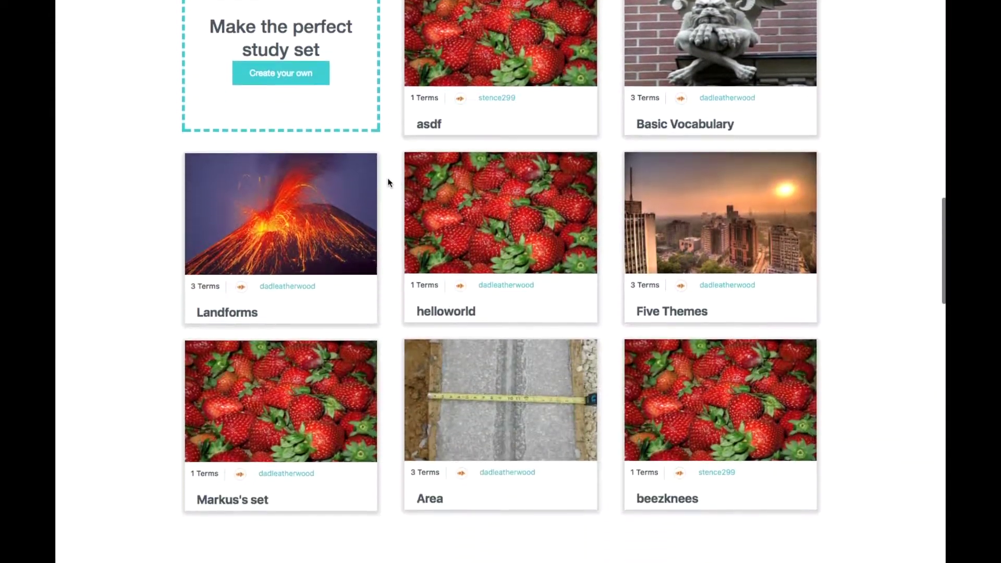
scroll(387, 182, "down", 15)
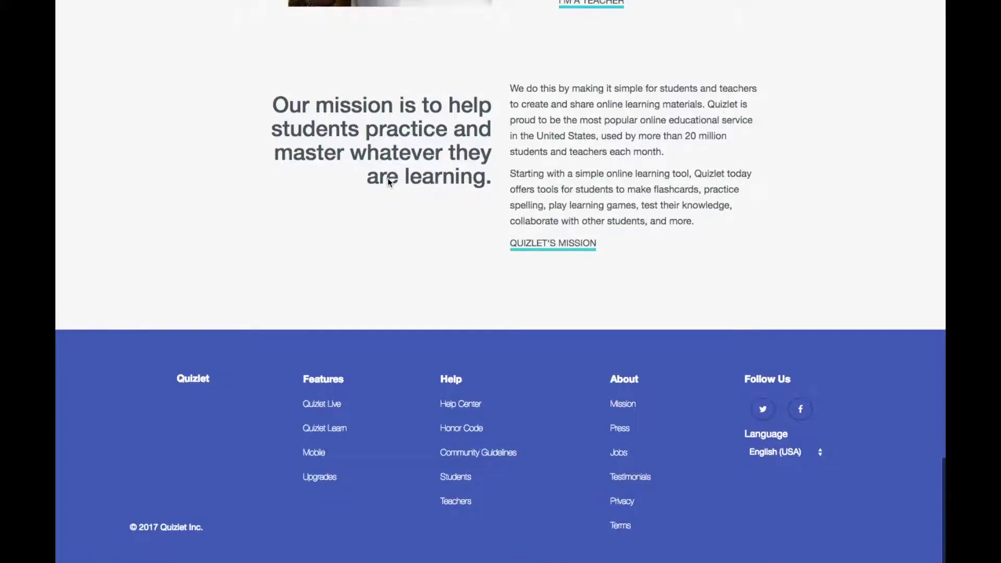
scroll(388, 183, "up", 15)
scroll(388, 183, "up", 15)
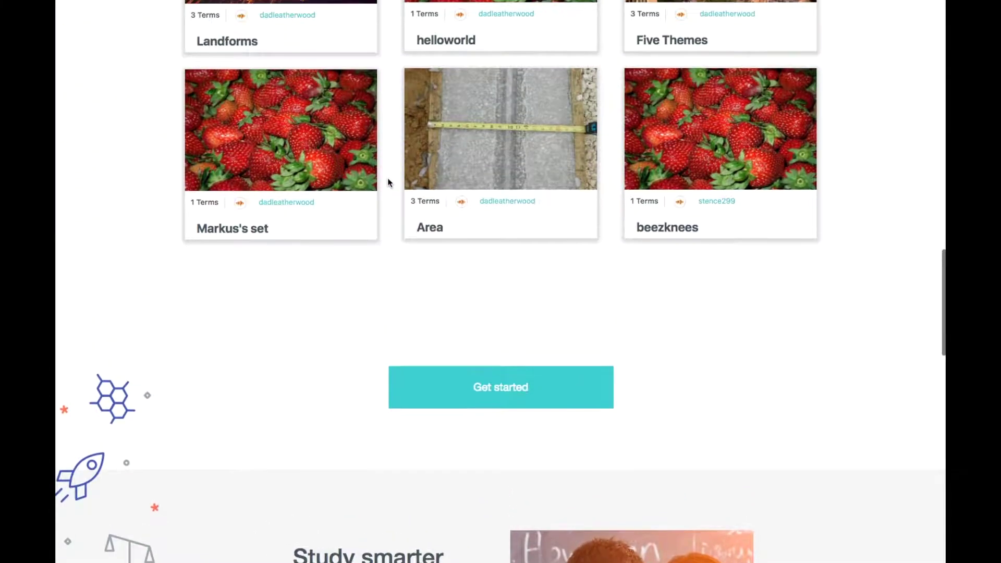
scroll(388, 183, "up", 10)
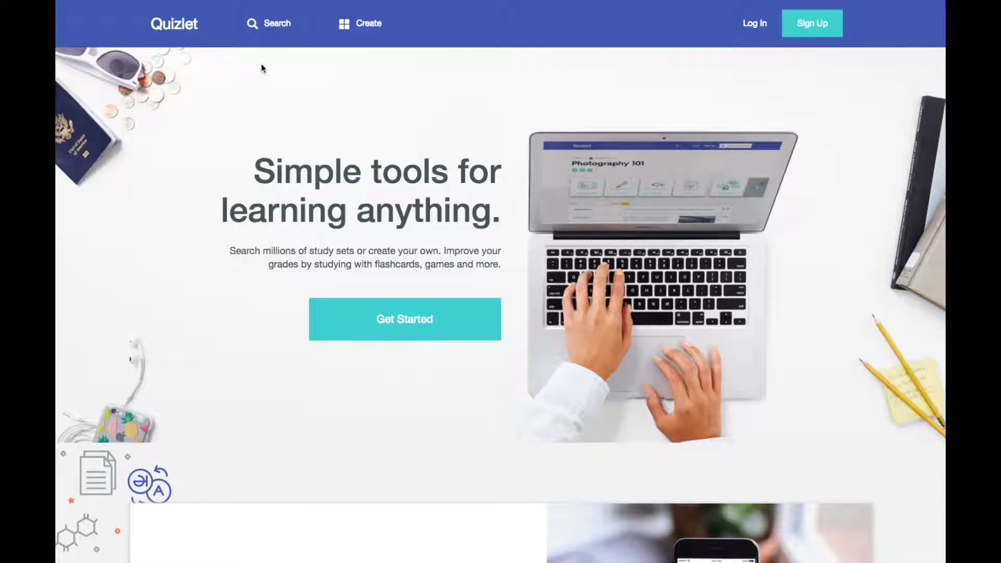
Search the site for 'area', go back to the homepage and browse it, then close the search bar
left_click(277, 24)
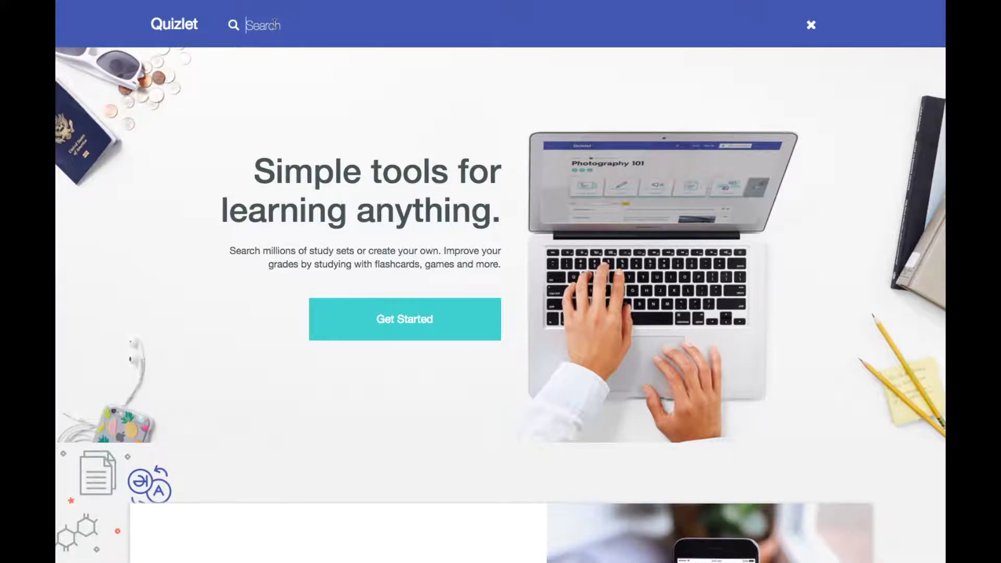
type("area")
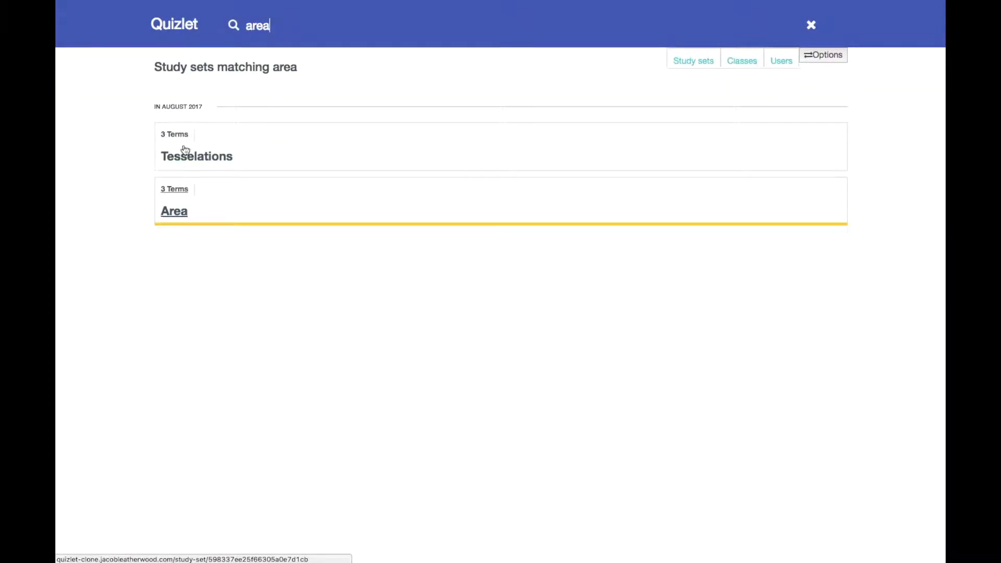
left_click(177, 33)
scroll(199, 191, "down", 1)
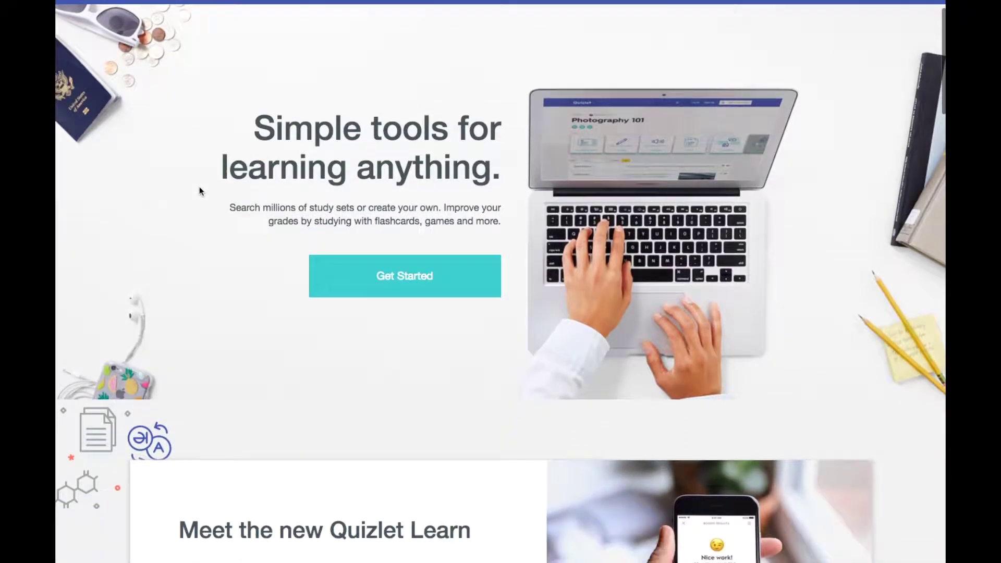
scroll(200, 190, "down", 3)
scroll(201, 190, "up", 2)
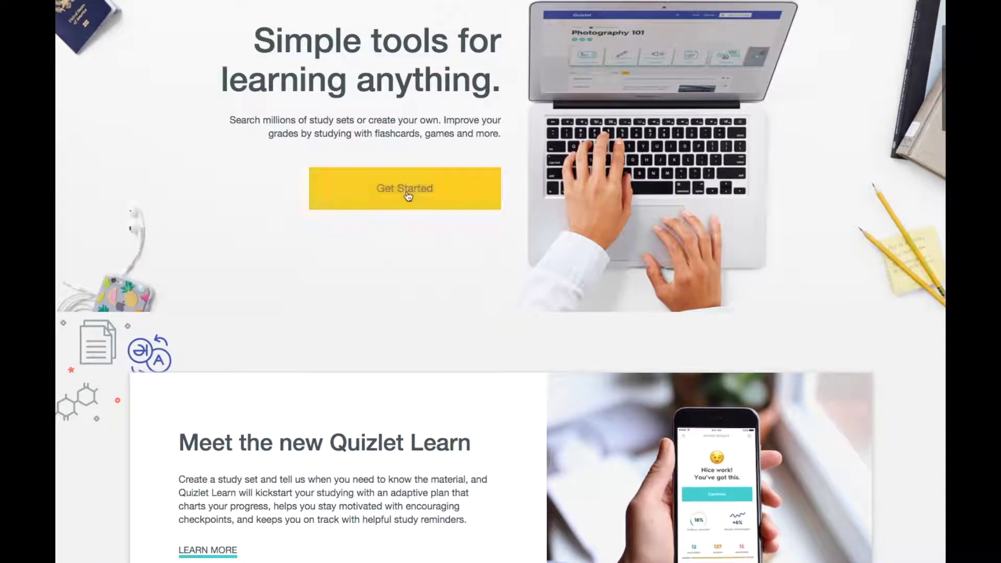
scroll(408, 196, "down", 3)
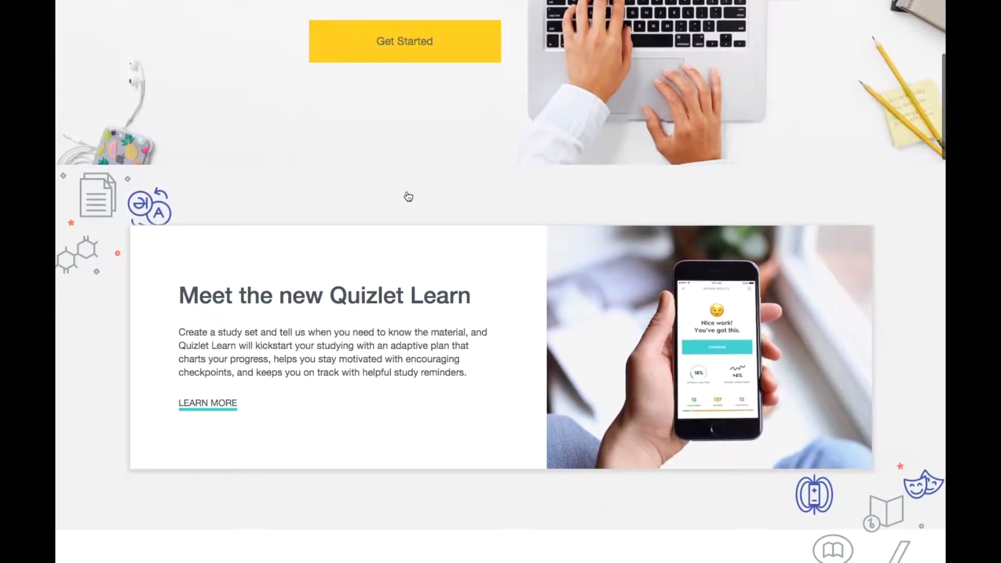
scroll(408, 196, "down", 7)
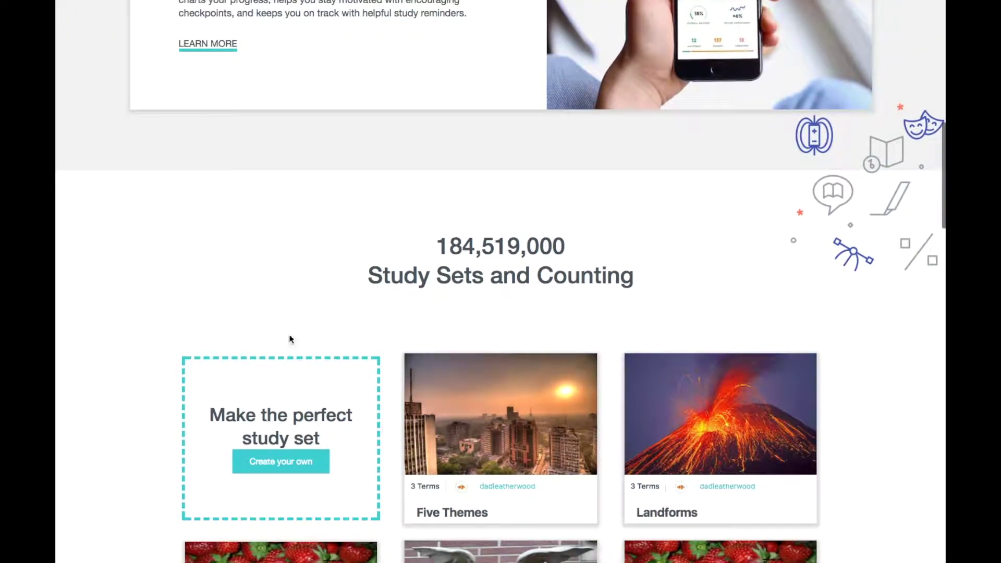
scroll(292, 480, "up", 11)
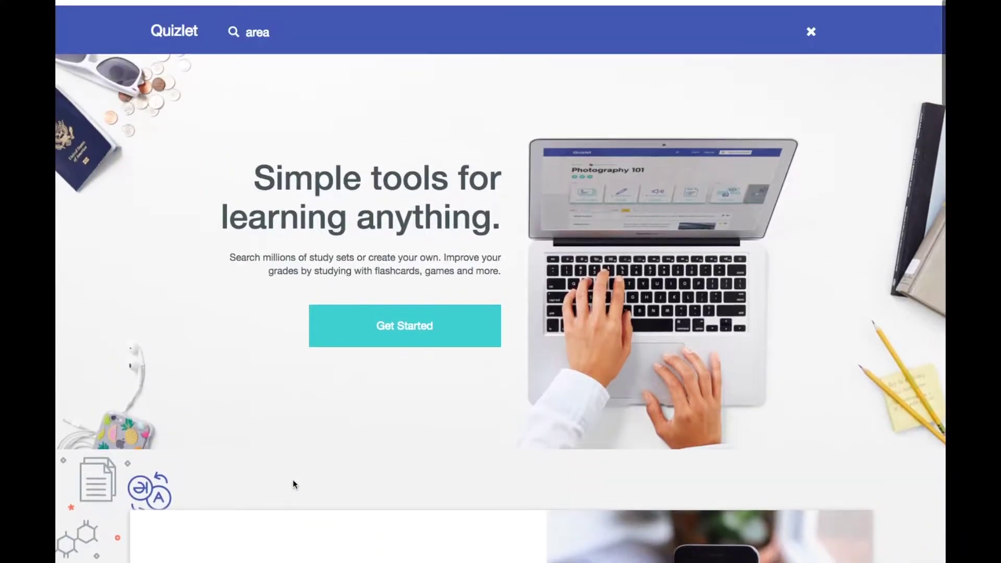
left_click(811, 28)
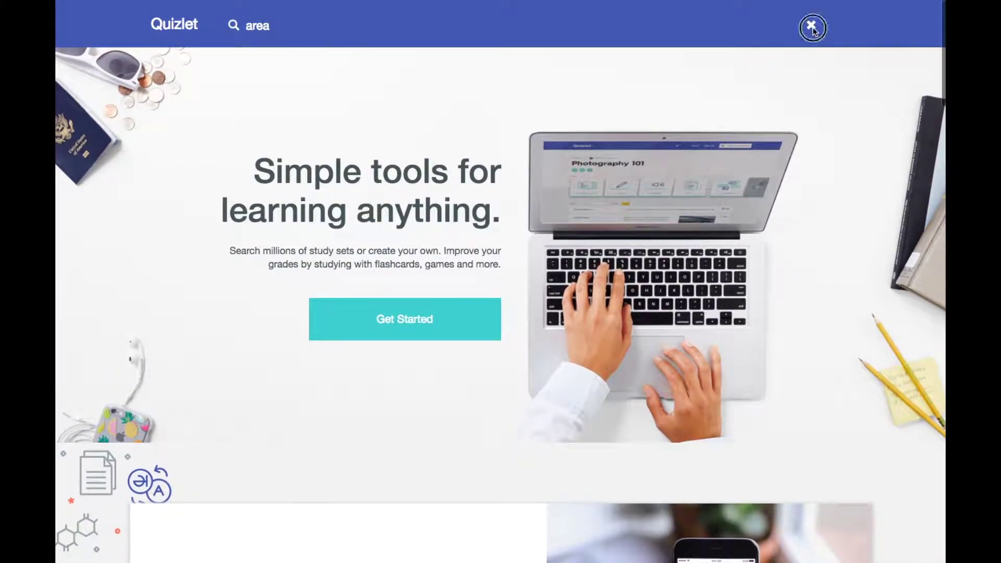
Log in with the teacher account's username and password and decline saving the password
left_click(753, 26)
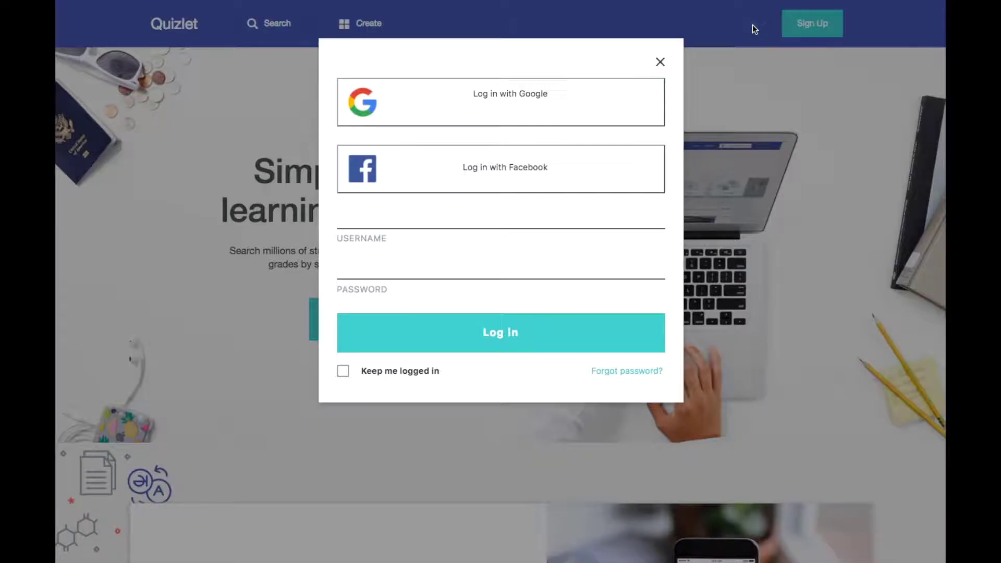
left_click(536, 221)
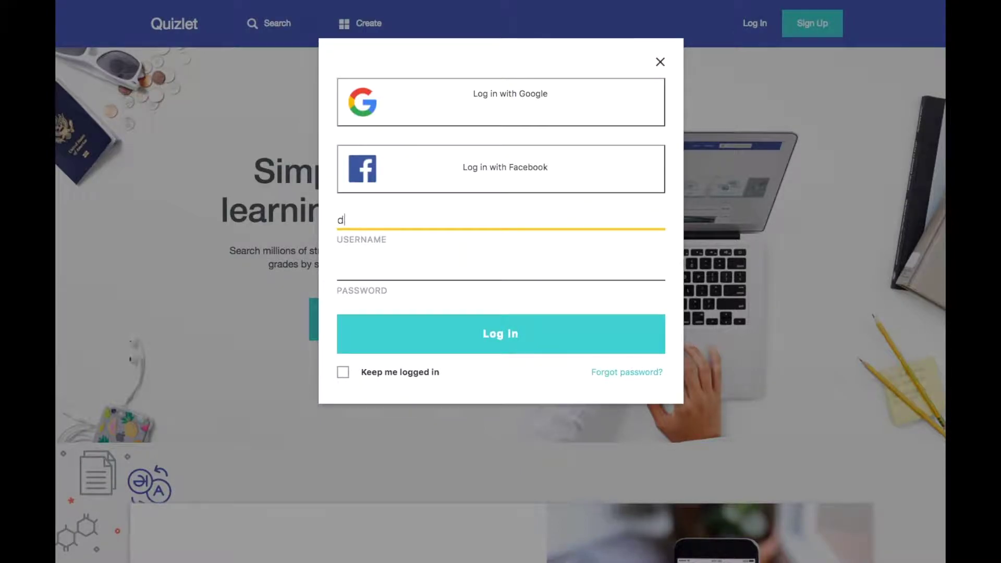
key("Tab")
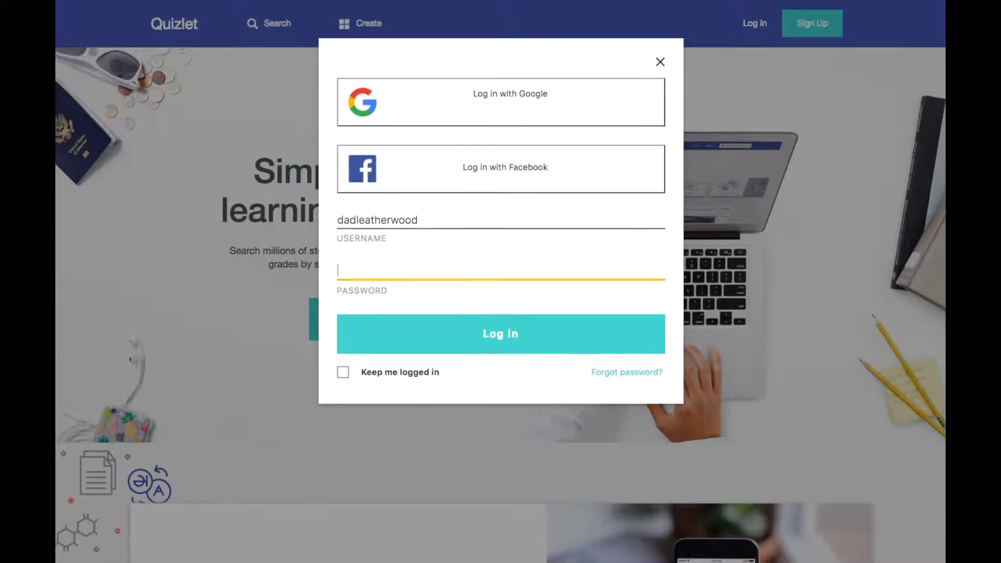
type("password")
key("Return")
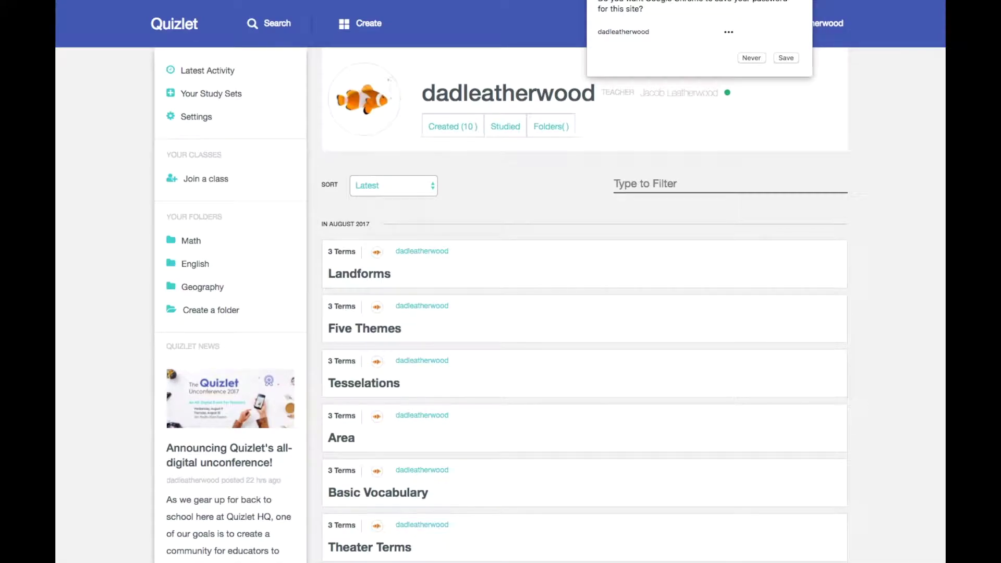
left_click(757, 56)
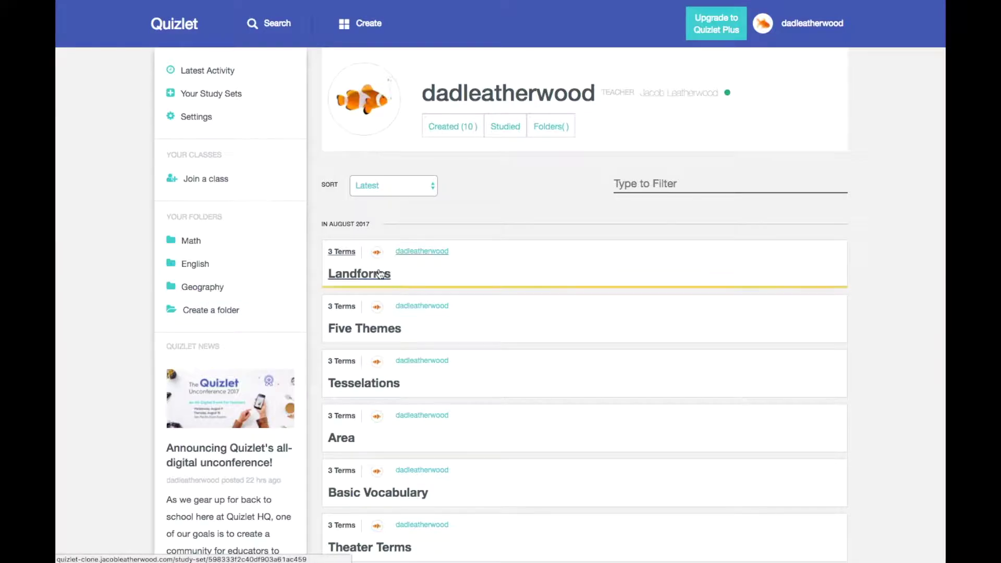
scroll(375, 272, "down", 1)
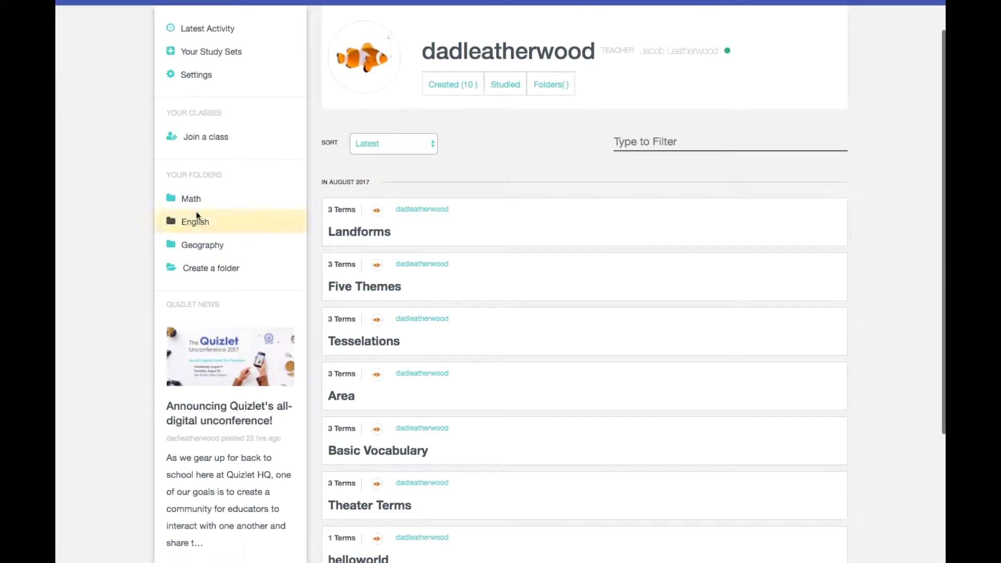
View the Math, English and Geography folders, then filter Geography's sets by 'five'
left_click(190, 198)
left_click(196, 220)
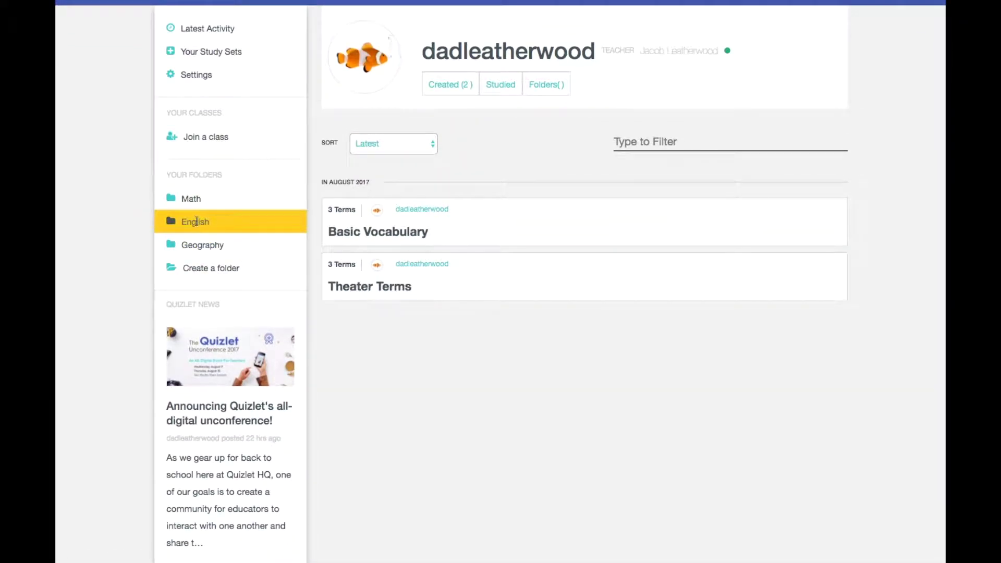
left_click(201, 245)
scroll(474, 311, "up", 1)
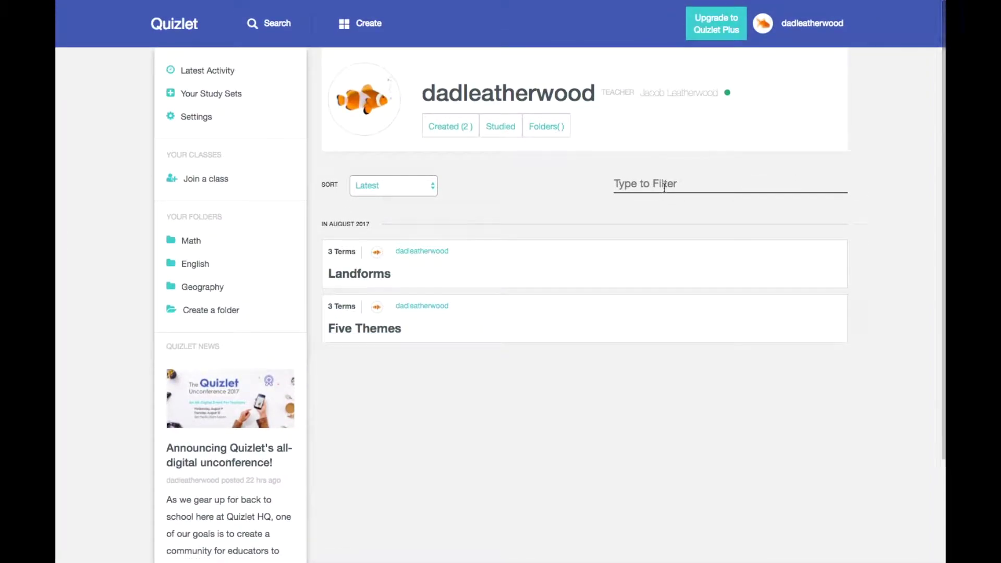
left_click(664, 186)
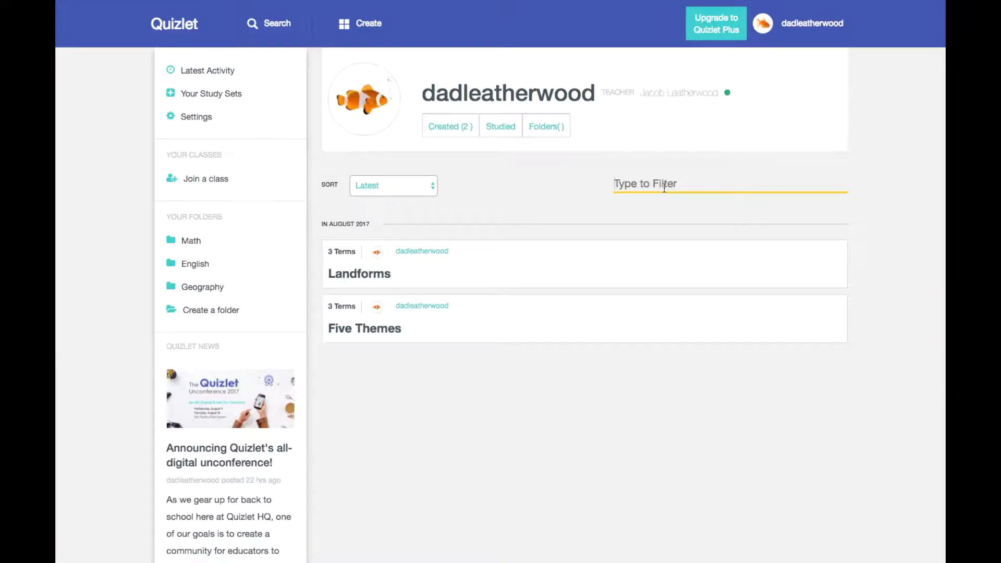
type("five")
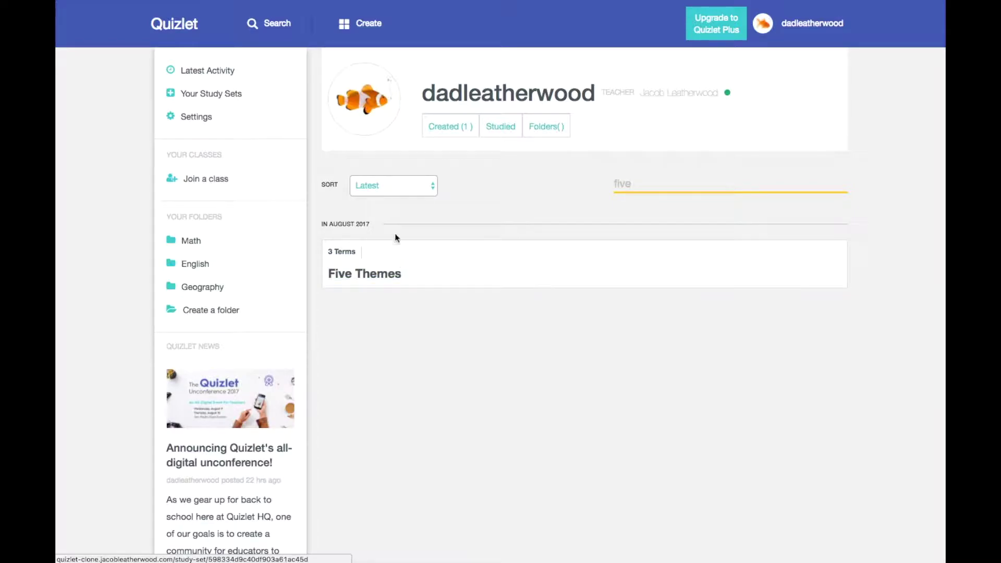
Open the Five Themes set in flashcard mode and flip the Place card back and forth
left_click(389, 279)
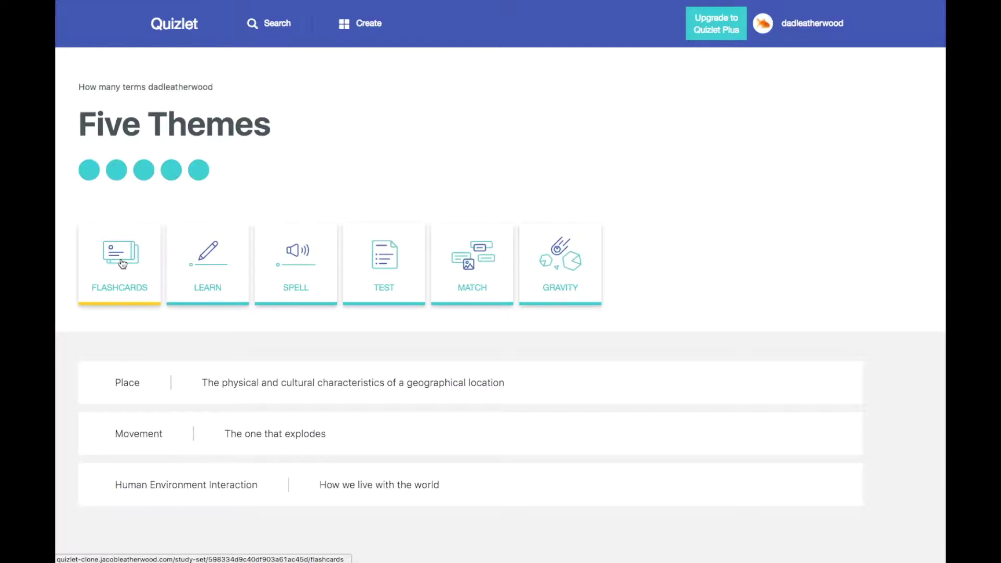
left_click(123, 264)
left_click(464, 248)
left_click(560, 236)
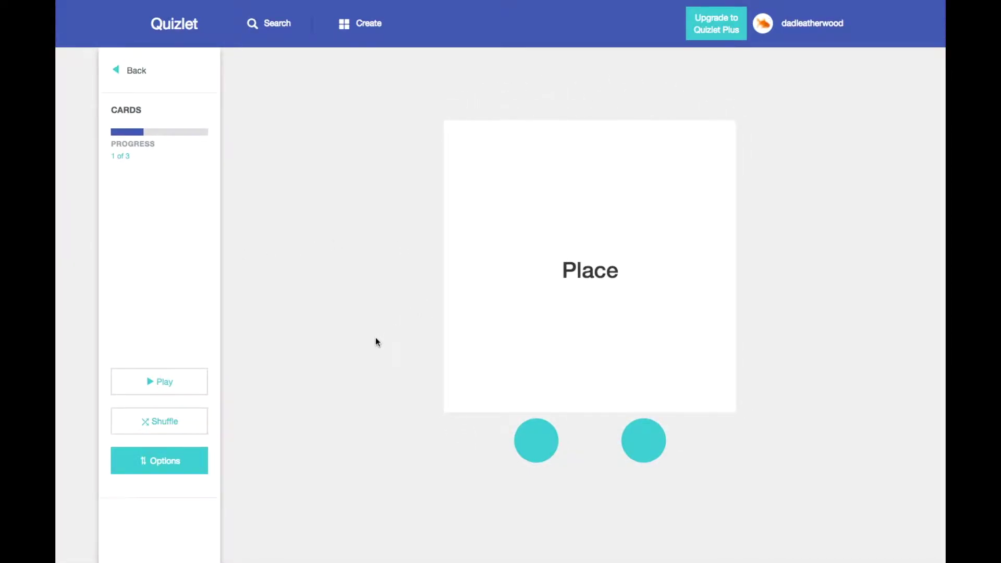
left_click(470, 344)
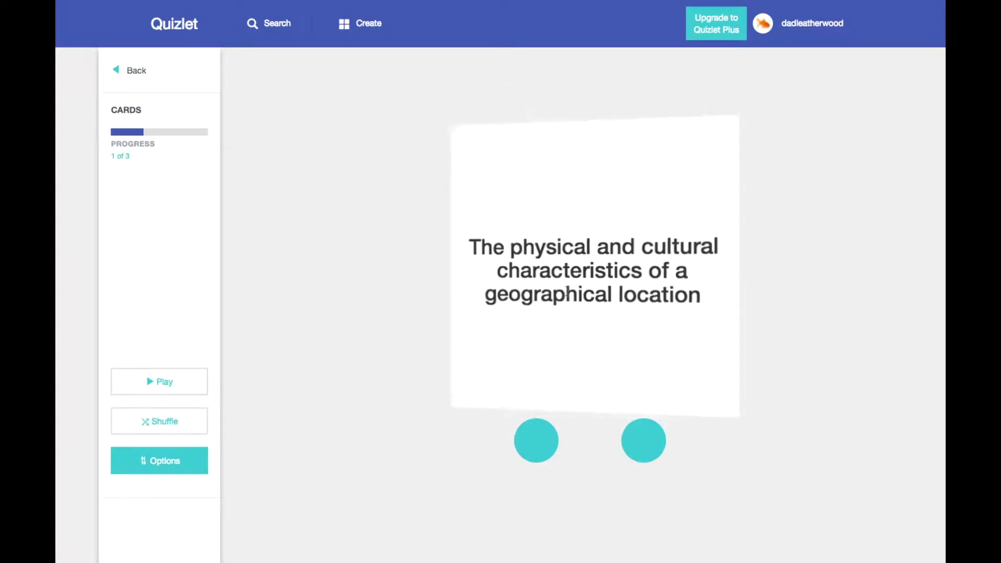
left_click(724, 372)
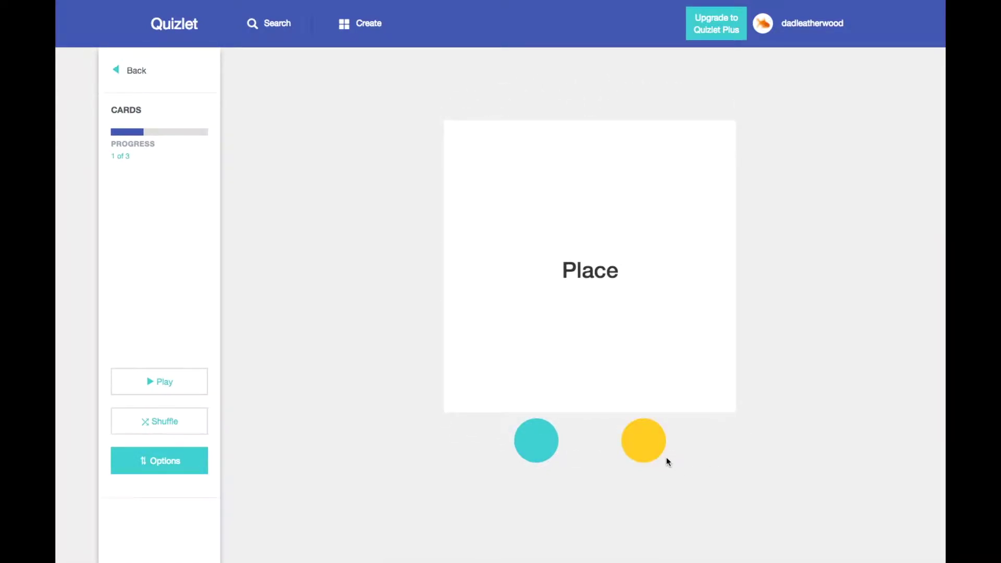
Flip the last card, Human Environment Interaction, then open a new study set form
left_click(654, 445)
left_click(604, 331)
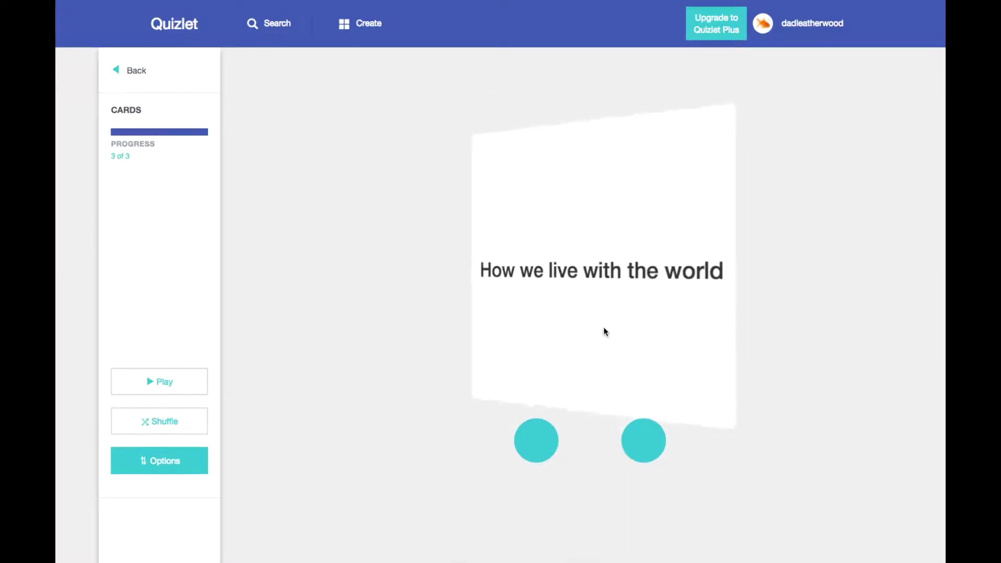
left_click(626, 409)
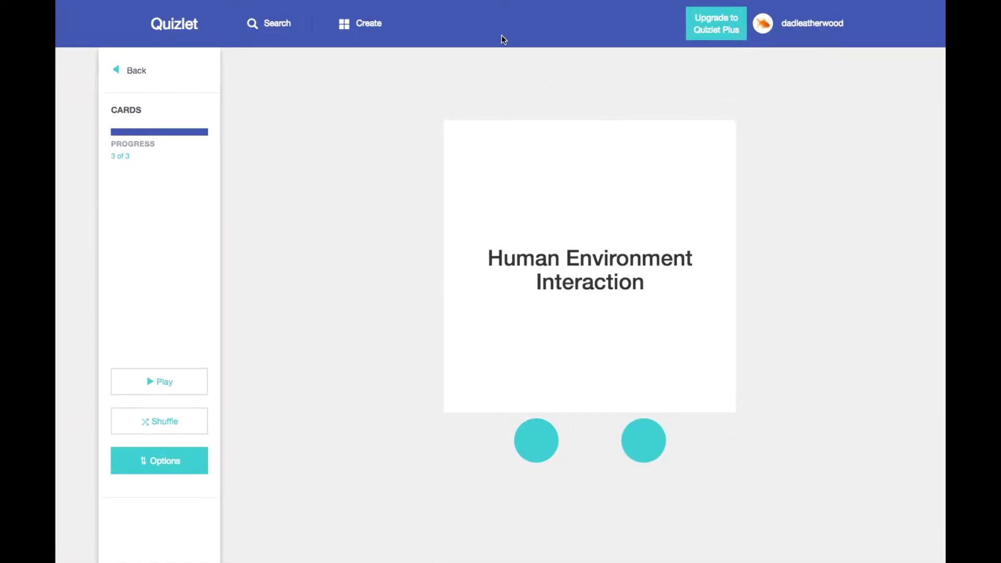
left_click(370, 30)
left_click(294, 99)
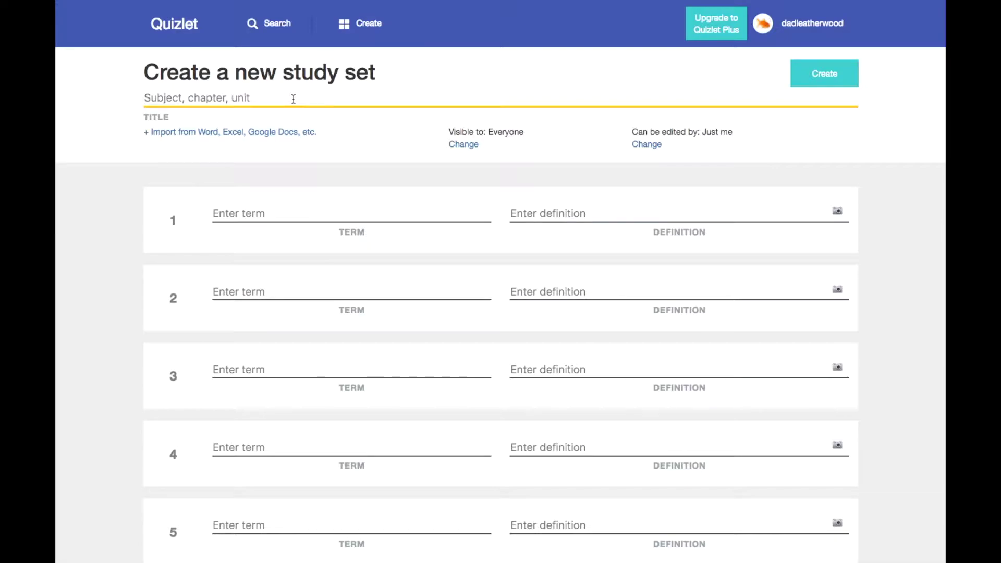
Title the set 'JavaScript Vocab' and fill cards asdf/asdf and asfd/asf
type("Jav")
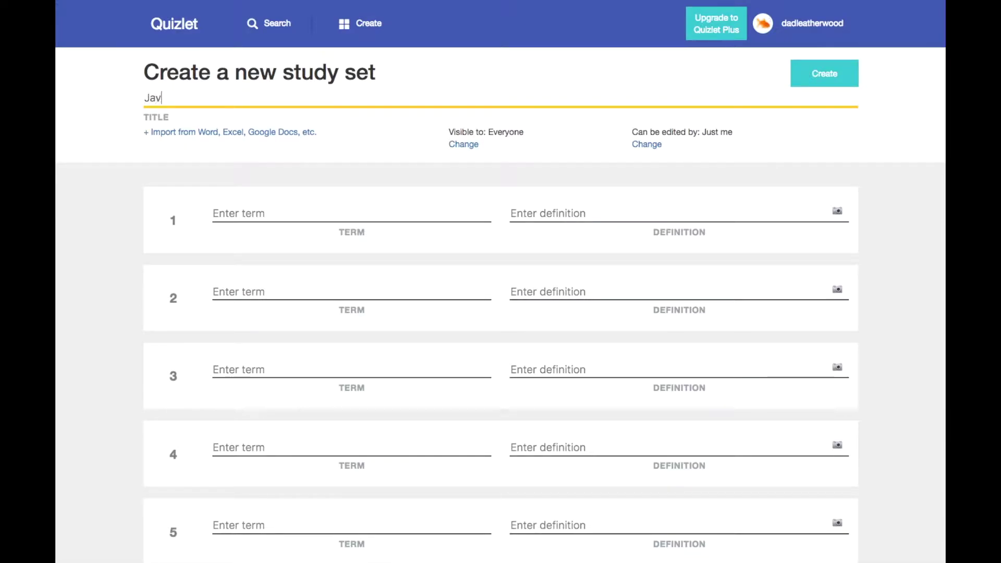
type("aScript Vocab")
left_click(285, 218)
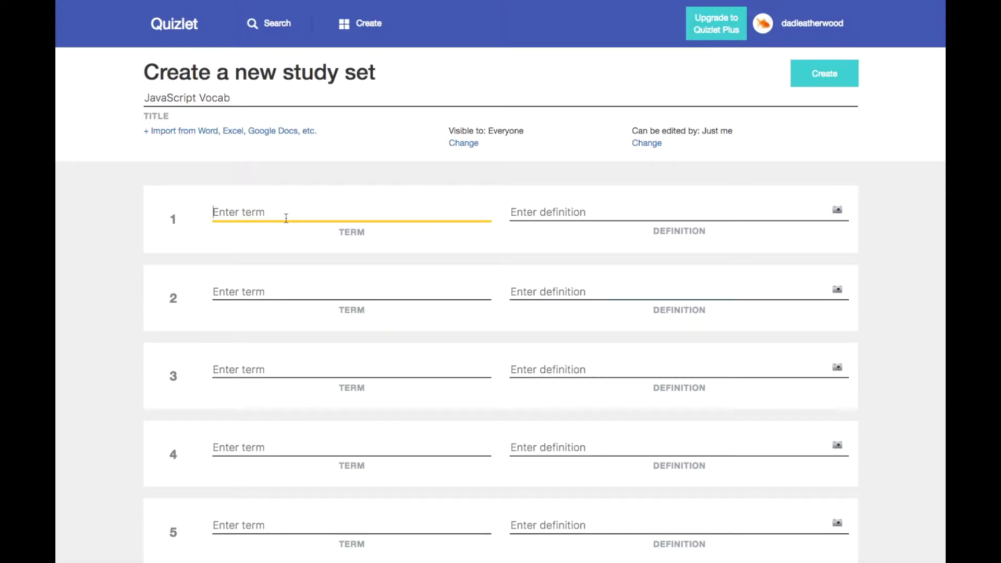
type("asdf")
left_click(274, 286)
type("asfd")
left_click(521, 212)
type("asdf")
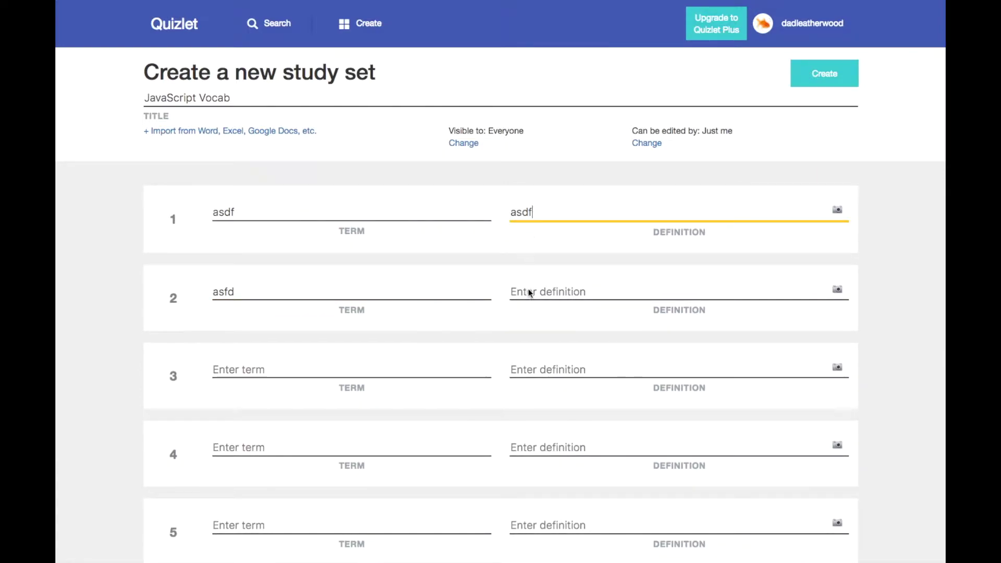
left_click(531, 292)
type("asf")
Fill the third card asdf/asfdasf and the fourth card asdf/asdfasdf
left_click(408, 371)
type("asdf")
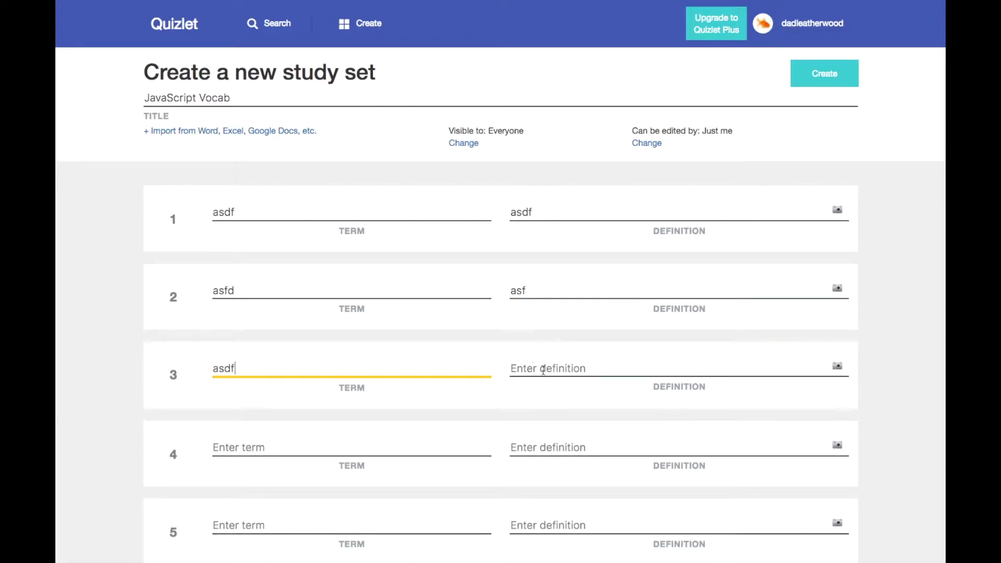
key("Tab")
type("asfdasf")
left_click(369, 449)
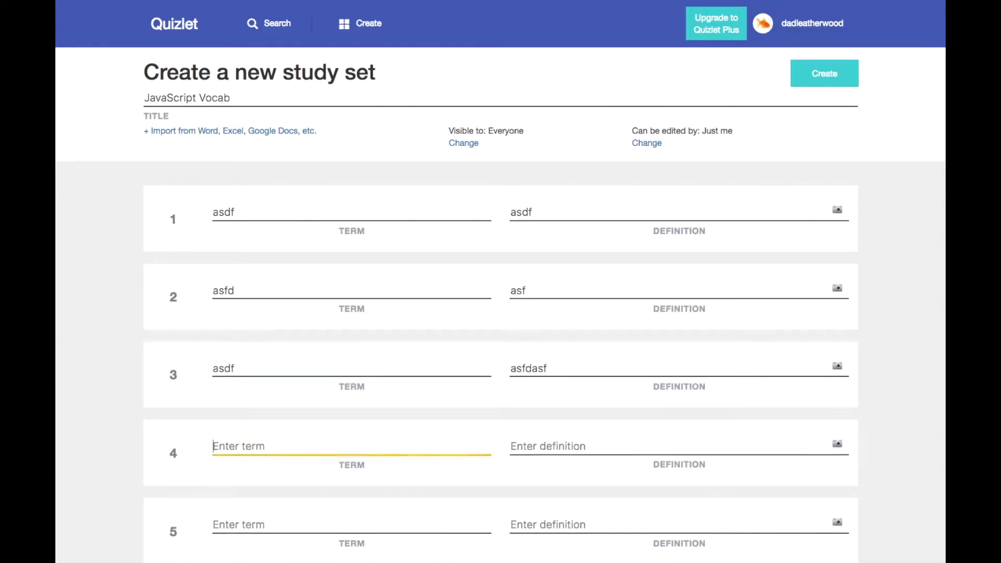
type("asdf")
left_click(585, 441)
type("asdfasdf")
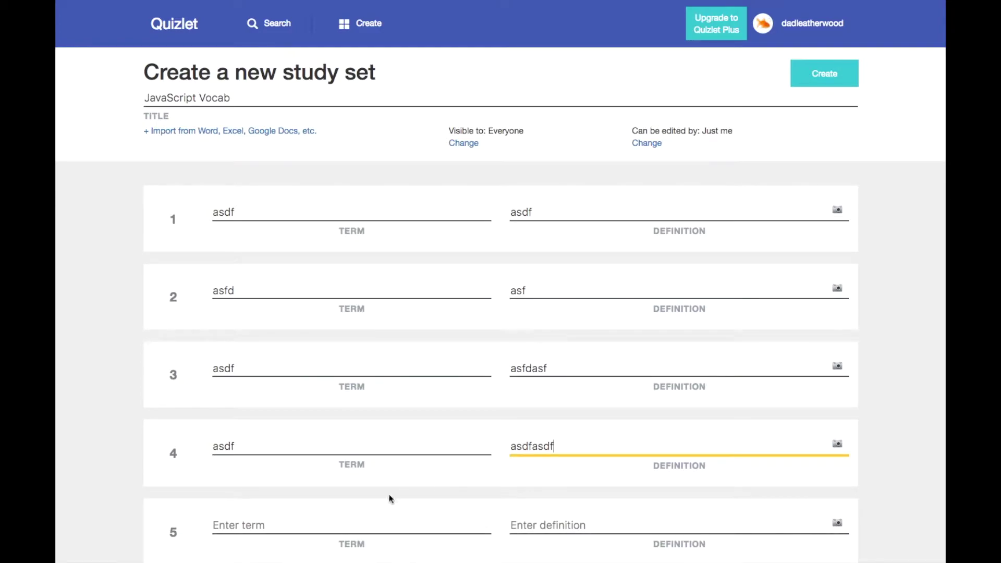
Delete the empty fifth card and the asdf/asfdasf card, then save the set
scroll(391, 499, "down", 1)
scroll(391, 499, "down", 2)
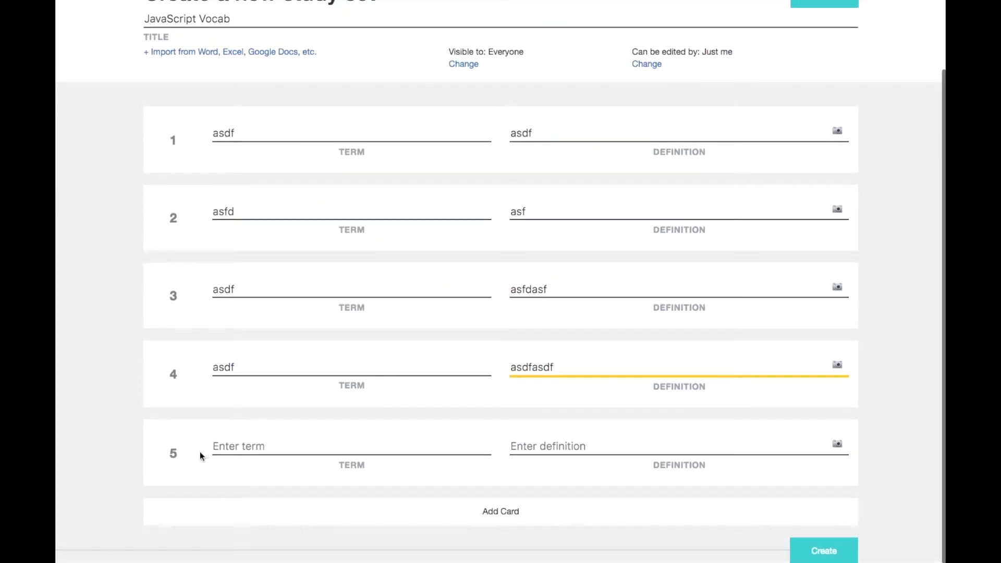
left_click(175, 453)
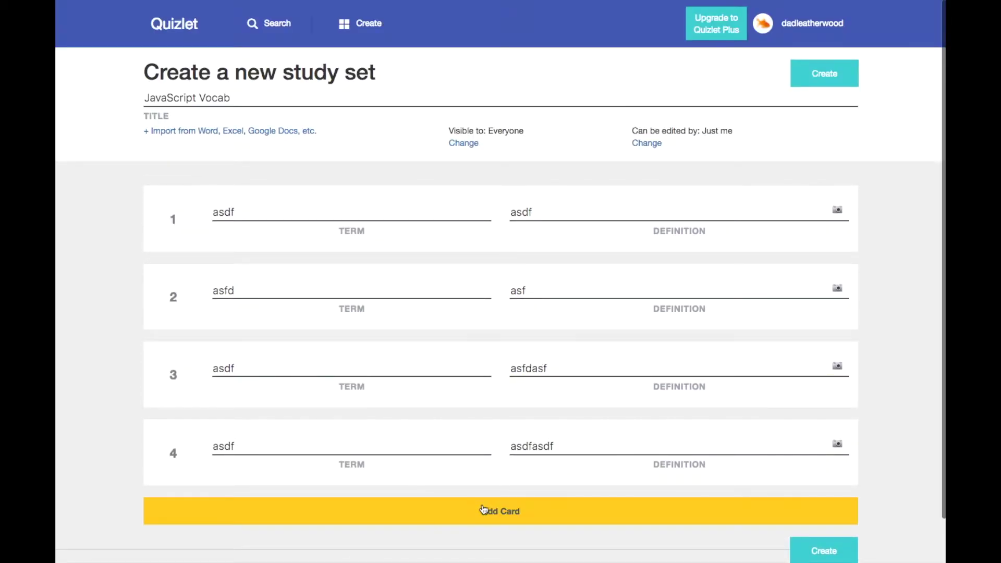
left_click(500, 512)
scroll(286, 510, "down", 3)
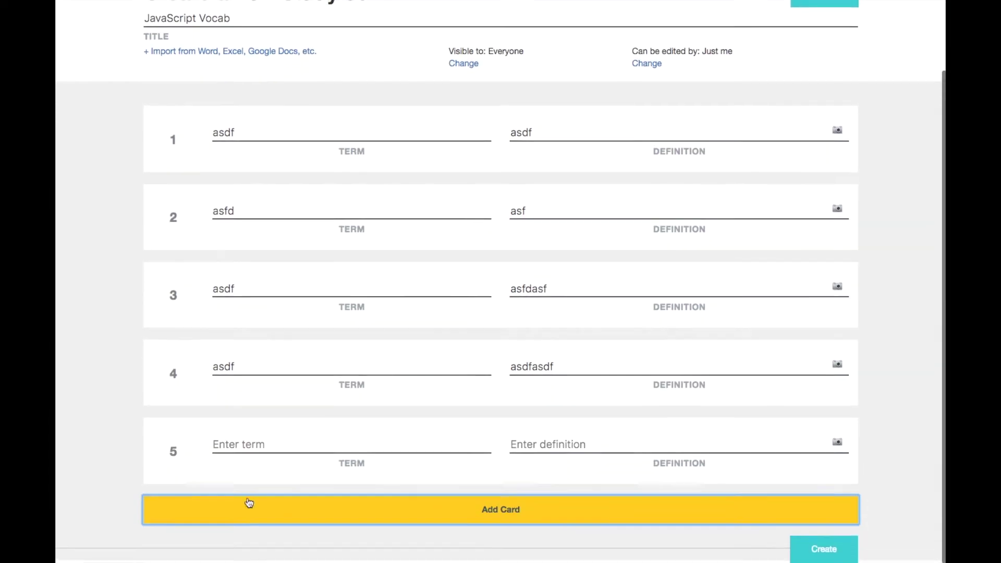
left_click(174, 374)
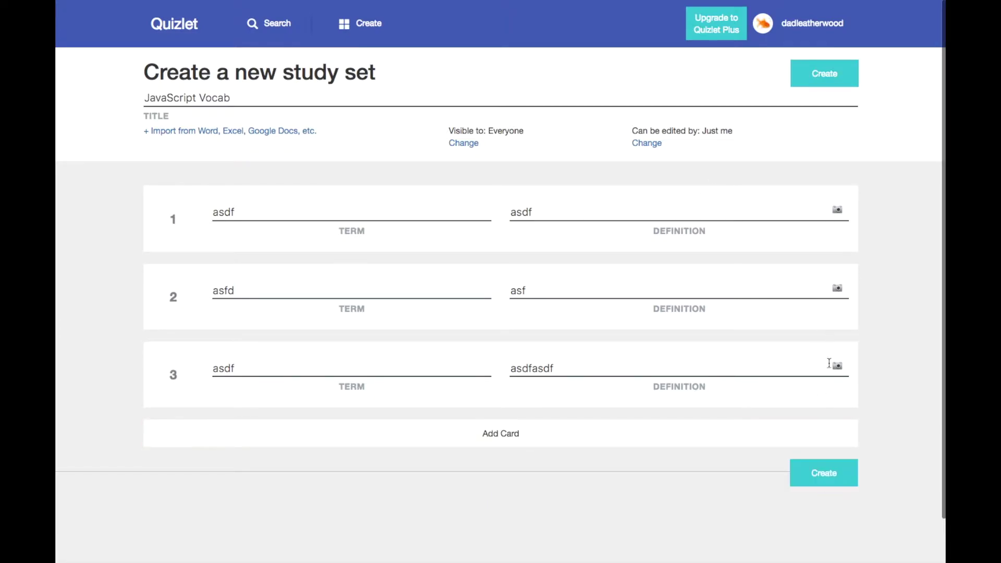
left_click(824, 468)
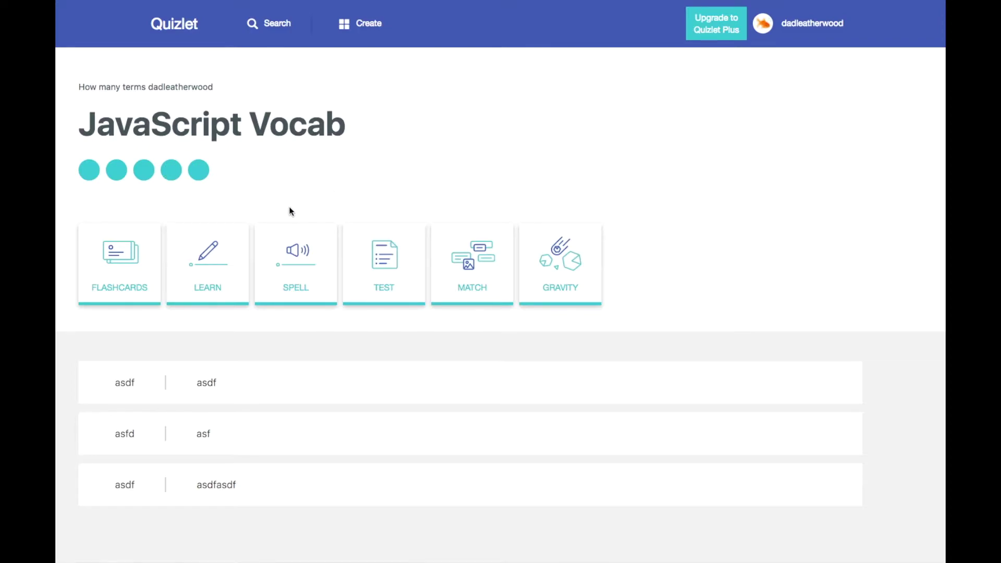
Study JavaScript Vocab as flashcards, flipping through to card 3 of 3, then open the account menu
scroll(289, 210, "down", 3)
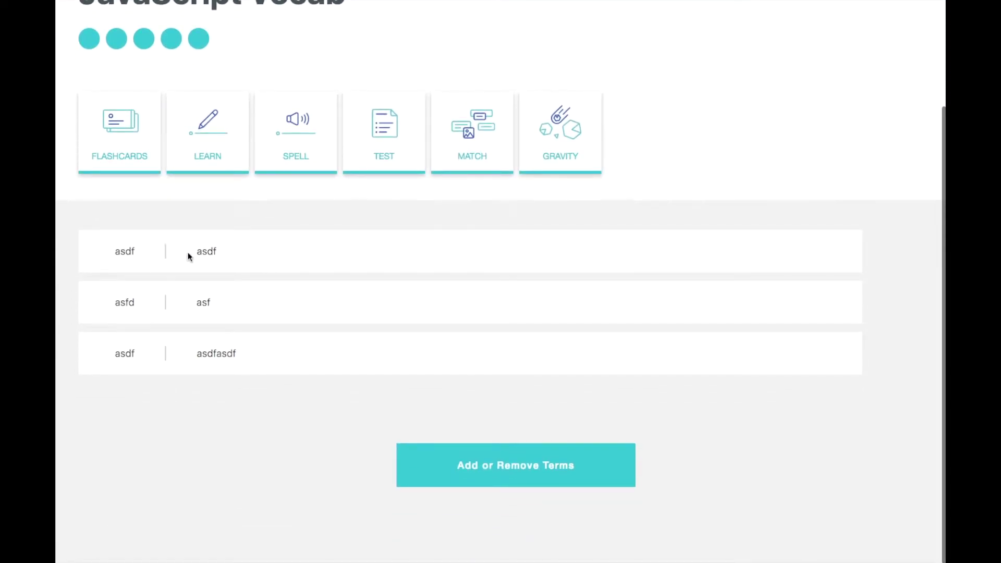
scroll(215, 301, "up", 3)
left_click(118, 252)
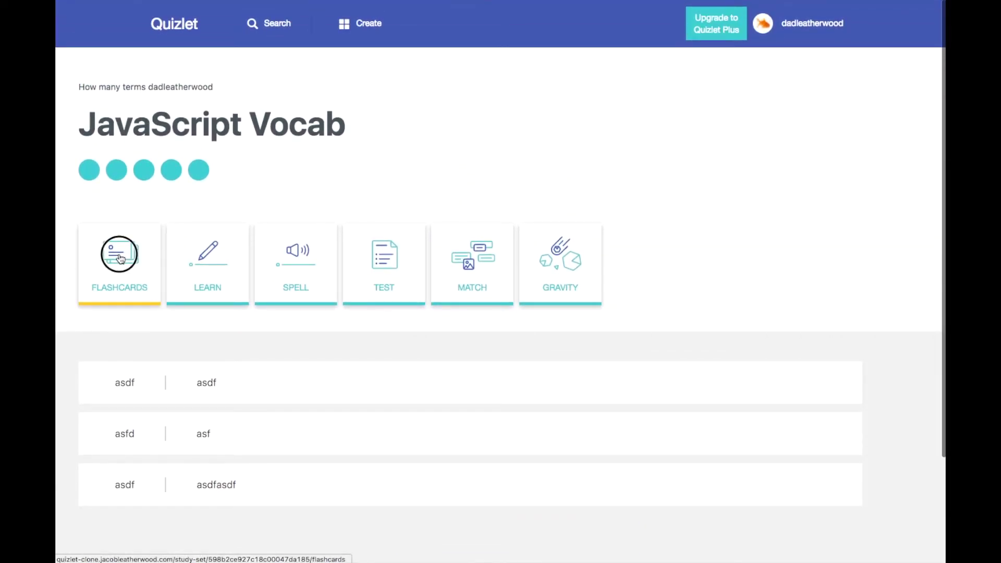
left_click(518, 266)
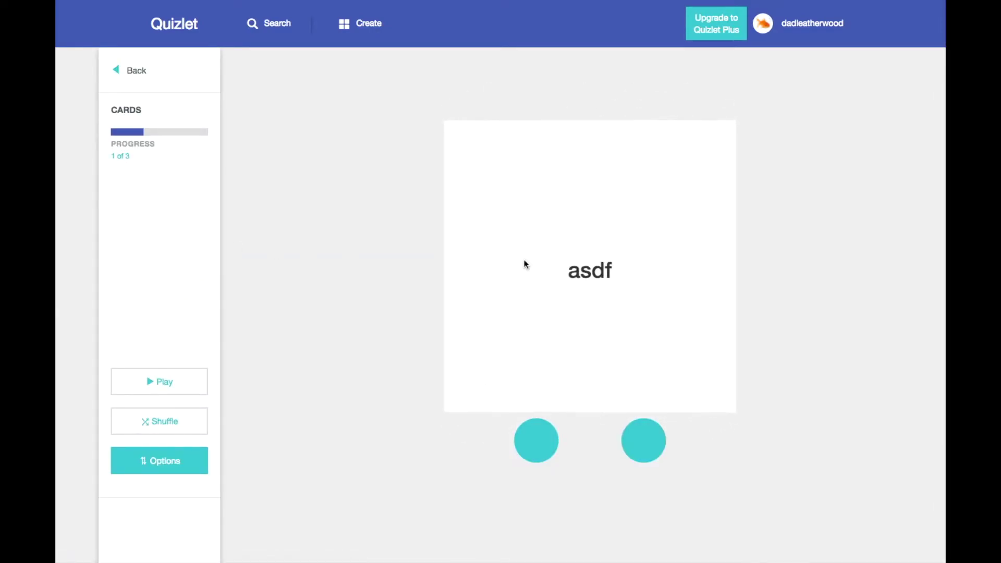
left_click(522, 267)
left_click(536, 441)
left_click(637, 438)
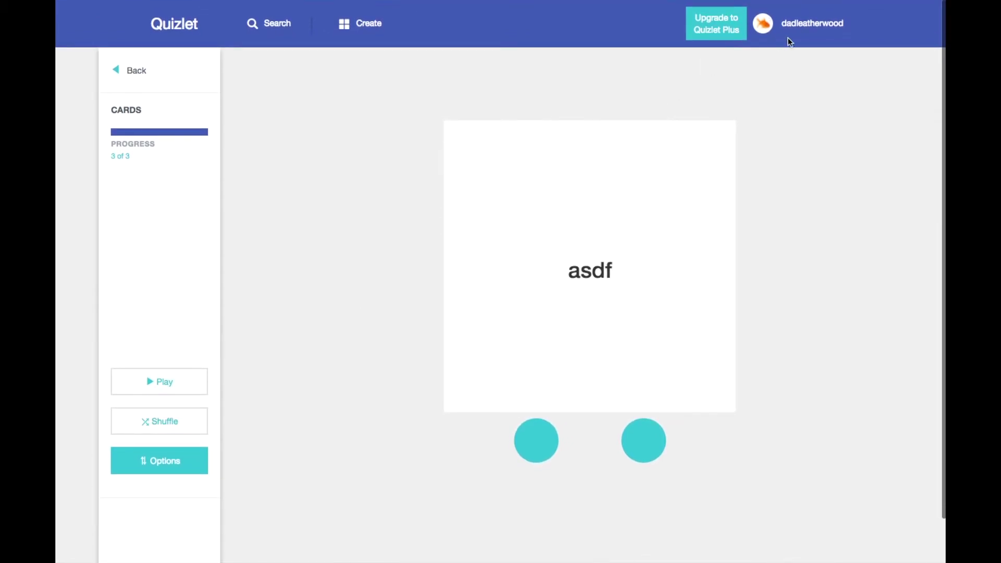
left_click(817, 20)
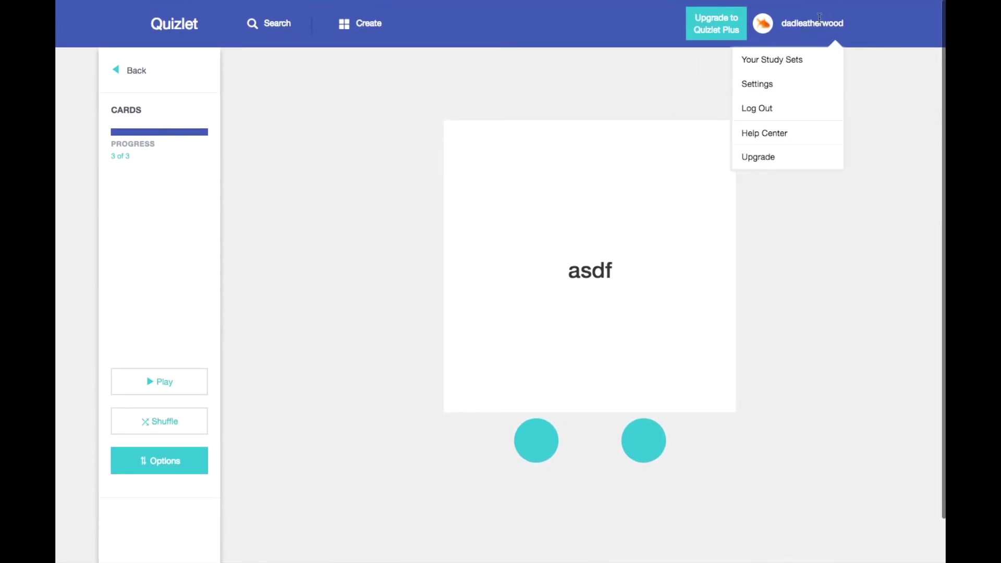
Log out, return to the homepage, and scroll through the featured study sets
left_click(764, 106)
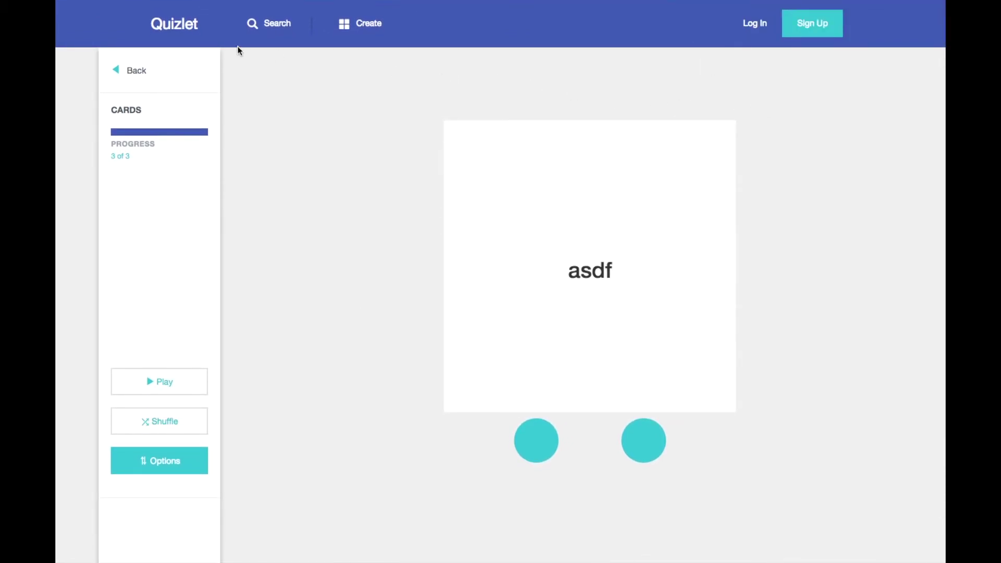
left_click(175, 24)
scroll(343, 165, "down", 10)
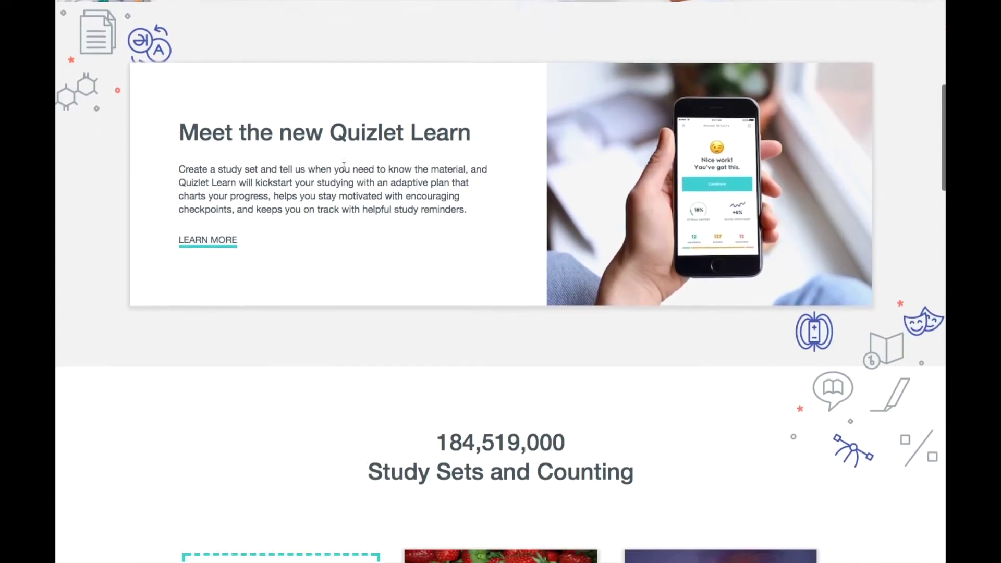
scroll(343, 166, "down", 12)
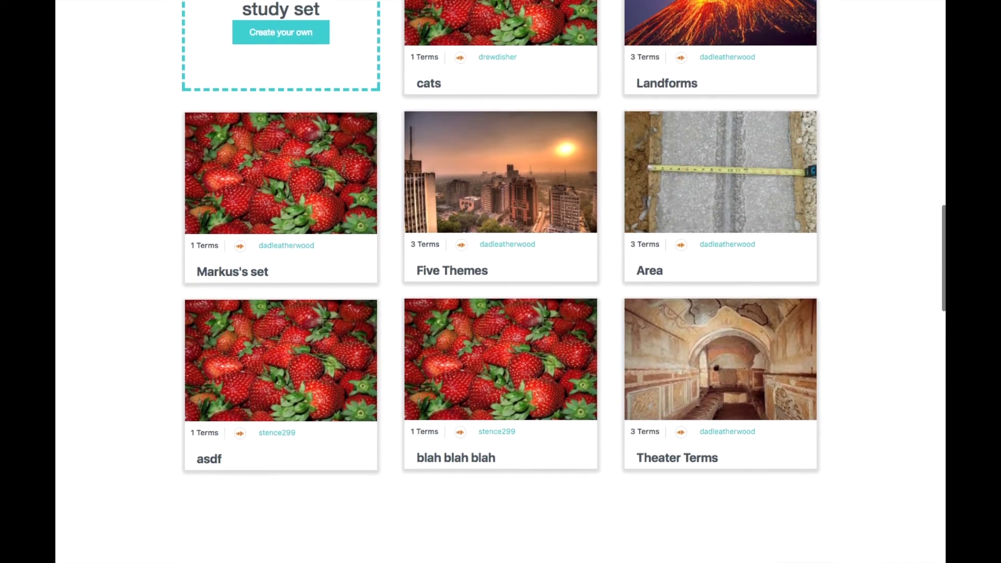
scroll(343, 165, "up", 3)
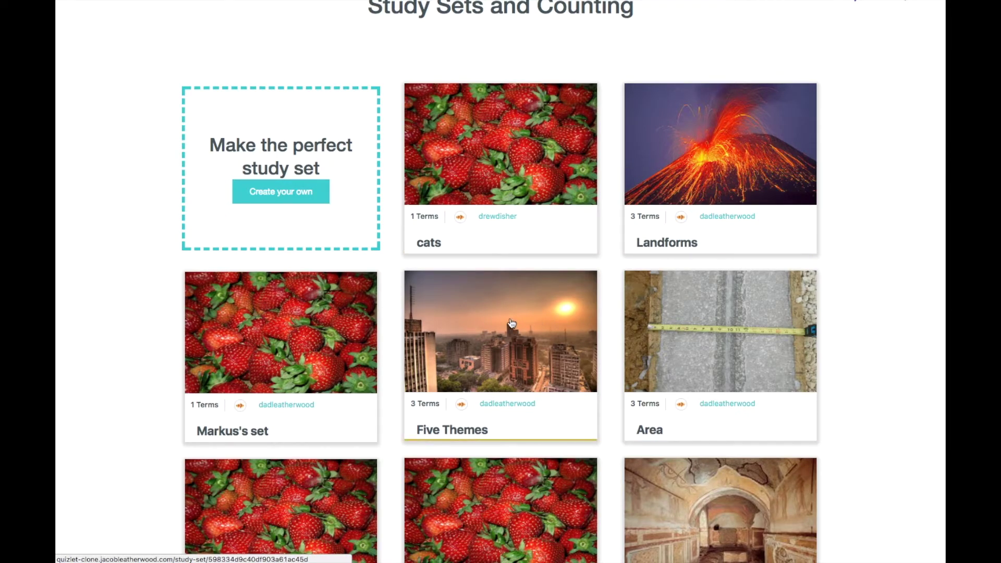
scroll(511, 323, "down", 15)
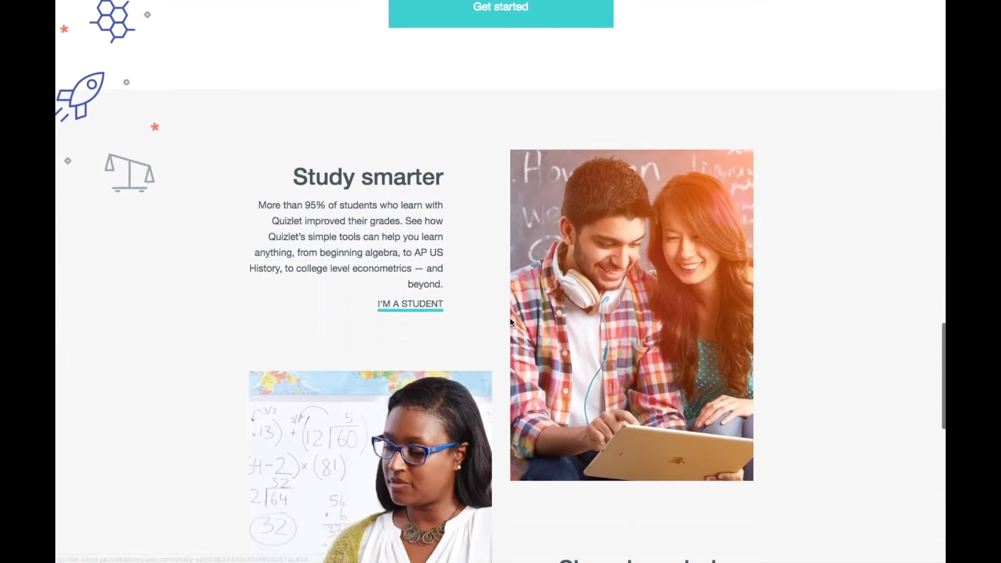
scroll(510, 320, "down", 13)
scroll(511, 321, "down", 1)
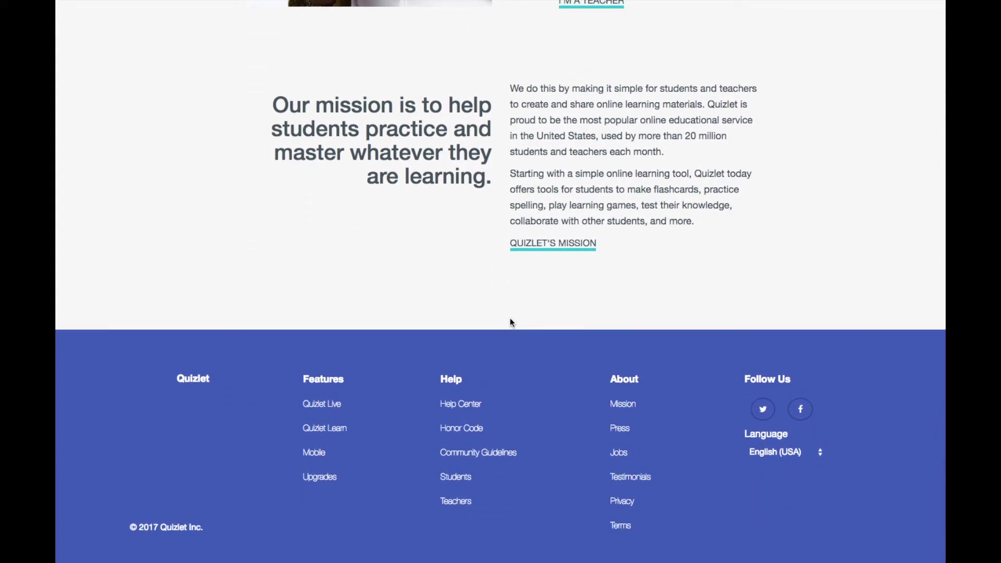
scroll(510, 319, "up", 20)
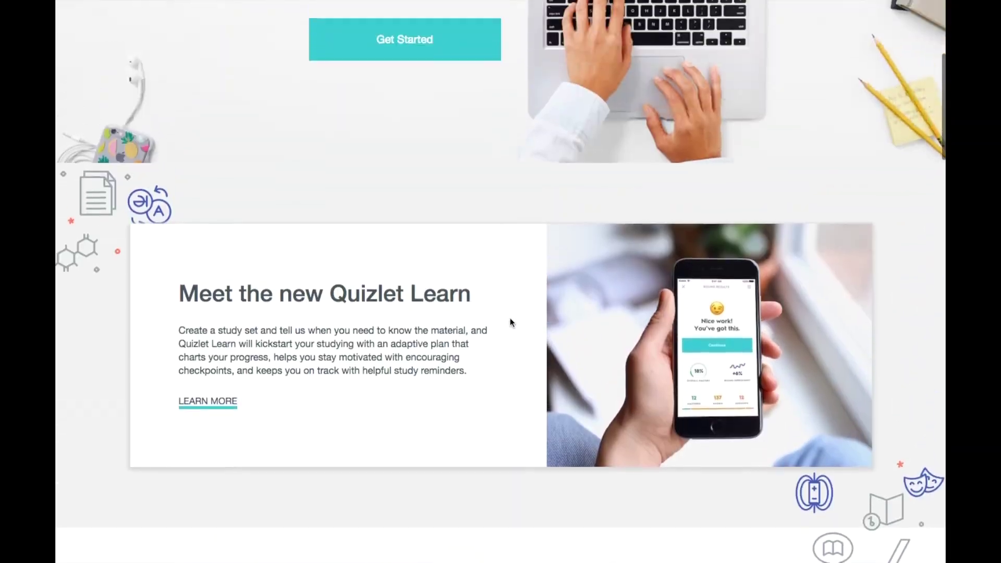
scroll(510, 322, "up", 6)
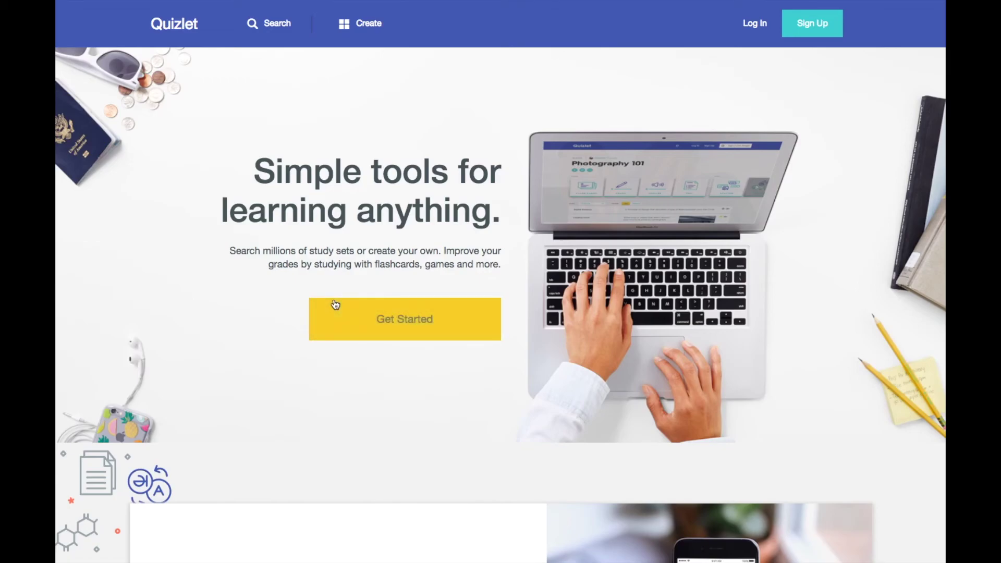
scroll(247, 354, "down", 10)
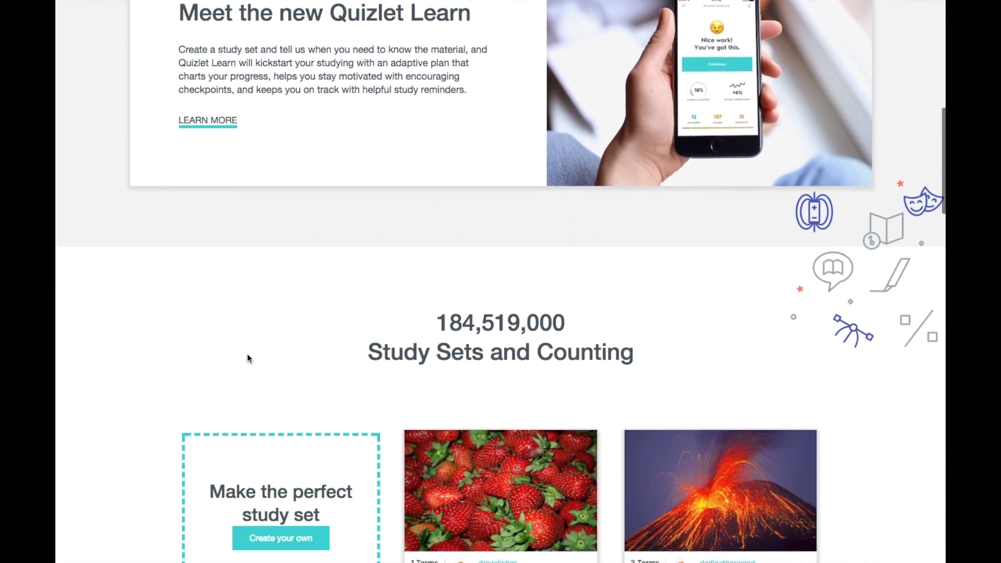